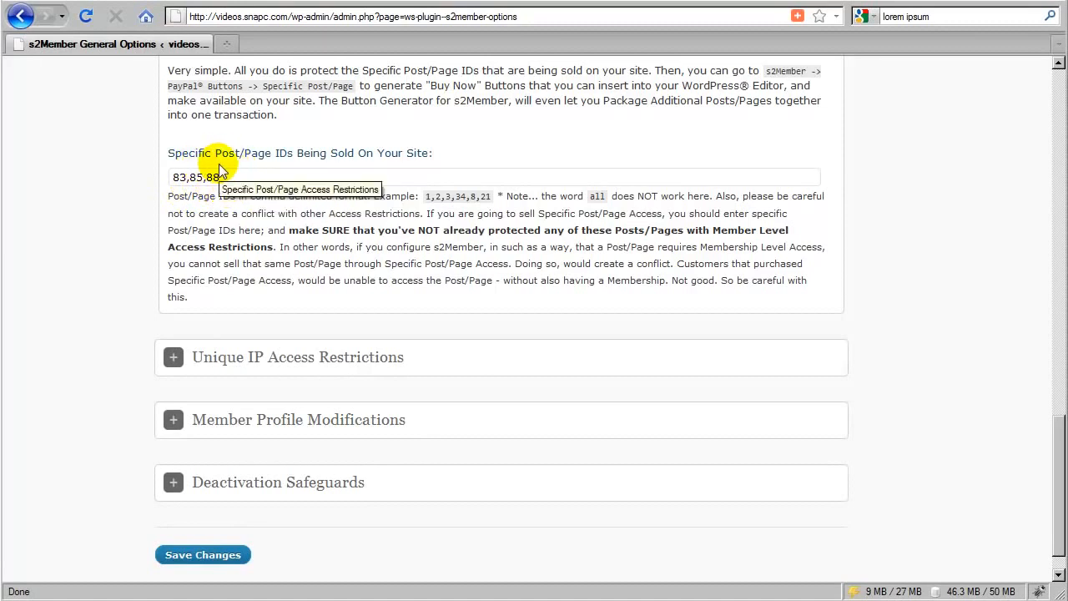
Step: Review the Specific Post/Page Access Restrictions section and its protected post/page IDs
drag(176, 177, 218, 177)
click(215, 179)
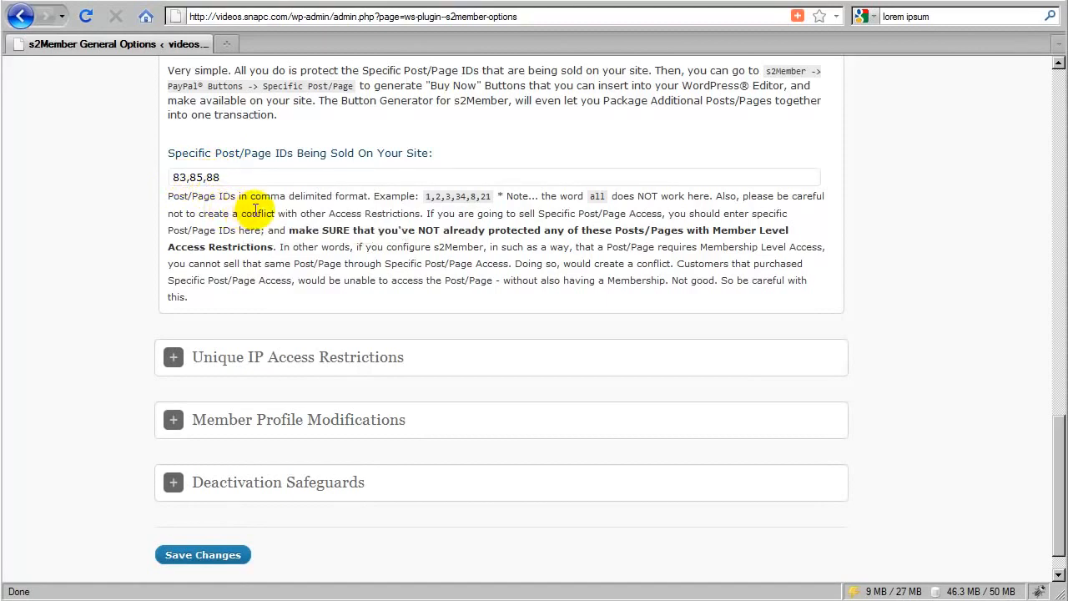
scroll(259, 211, up, 2)
scroll(260, 211, up, 6)
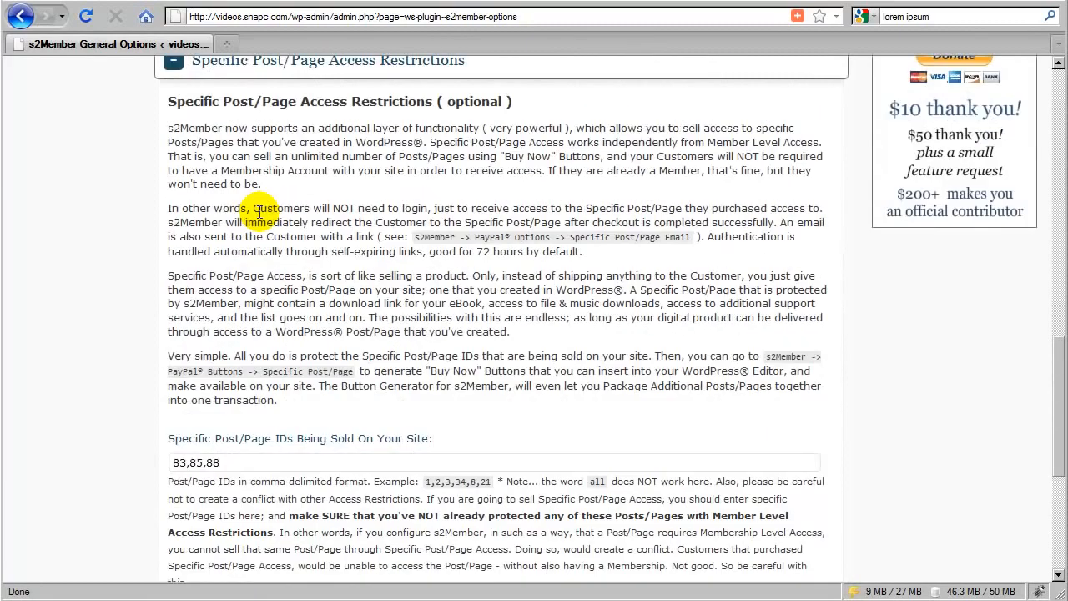
scroll(261, 214, up, 2)
scroll(263, 218, up, 4)
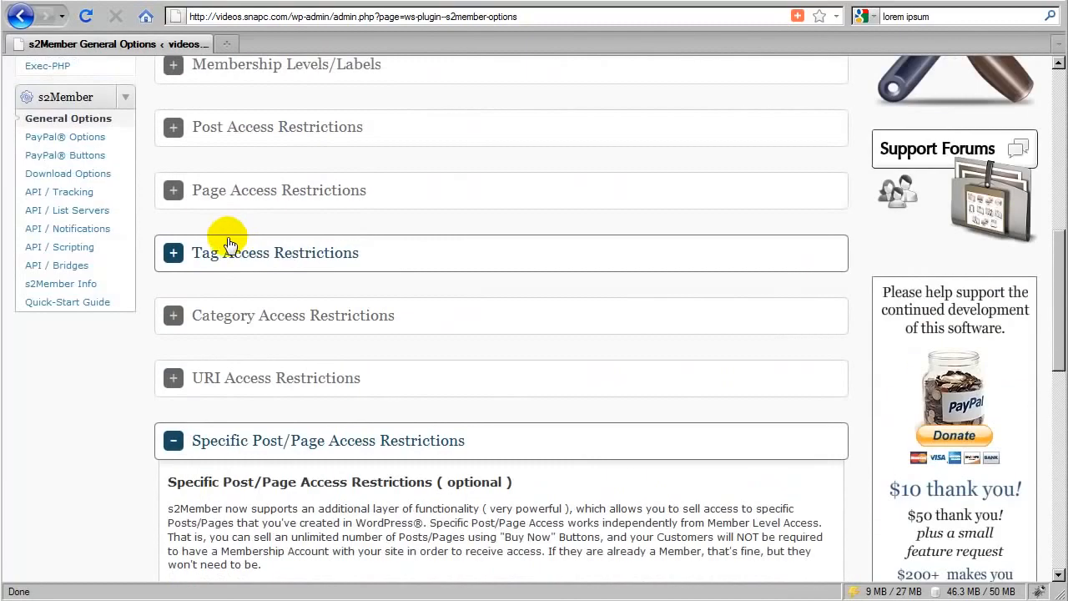
Step: Open the s2Member PayPal Buttons page and expand the Specific Post/Page (Buy Now) Buttons section
click(100, 161)
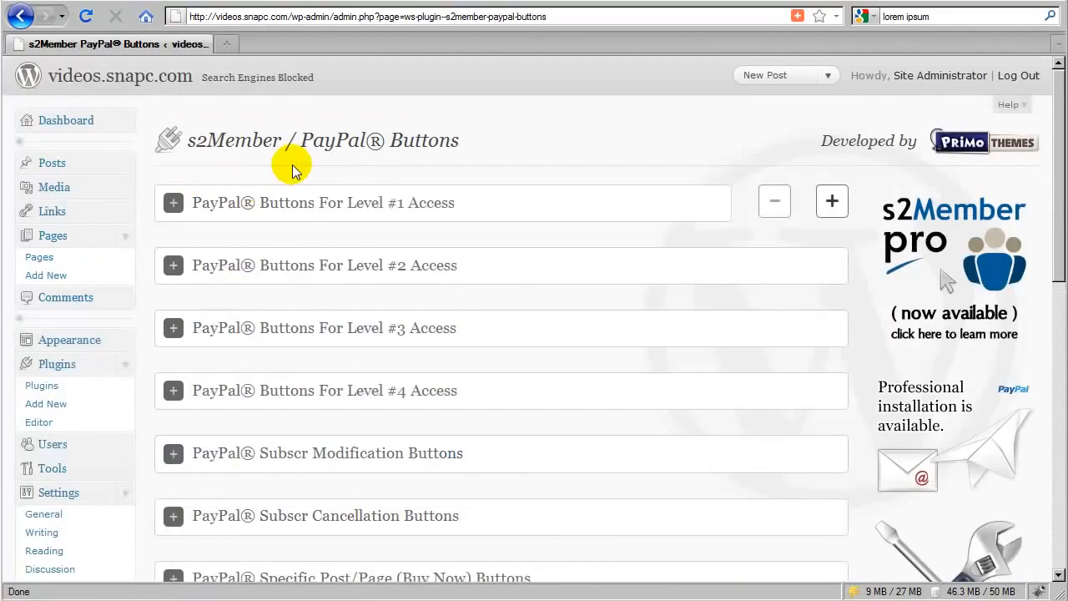
scroll(396, 221, down, 5)
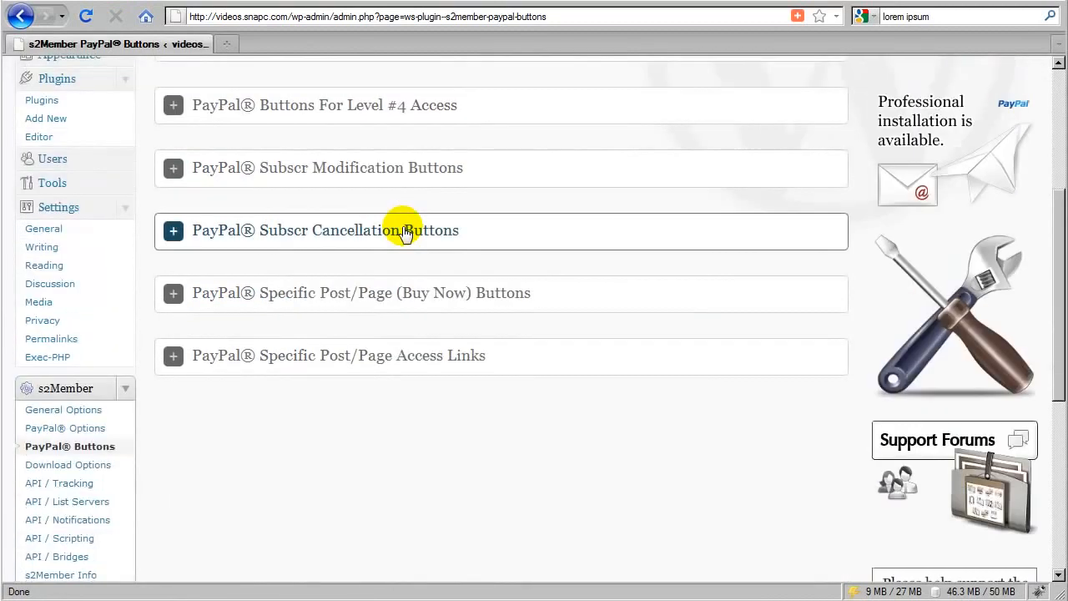
scroll(403, 231, down, 2)
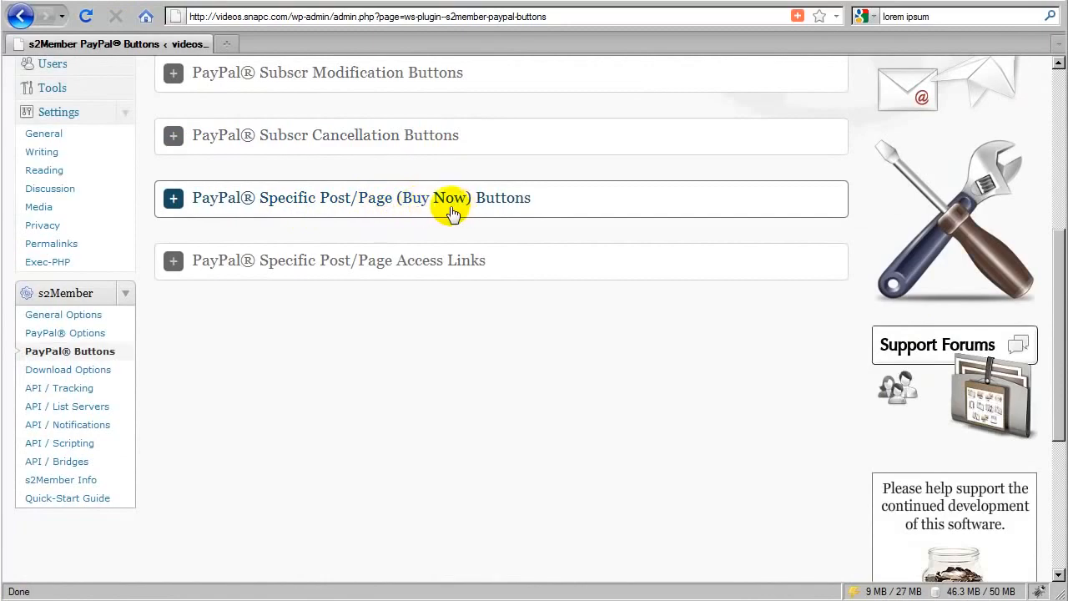
click(482, 202)
scroll(483, 225, down, 4)
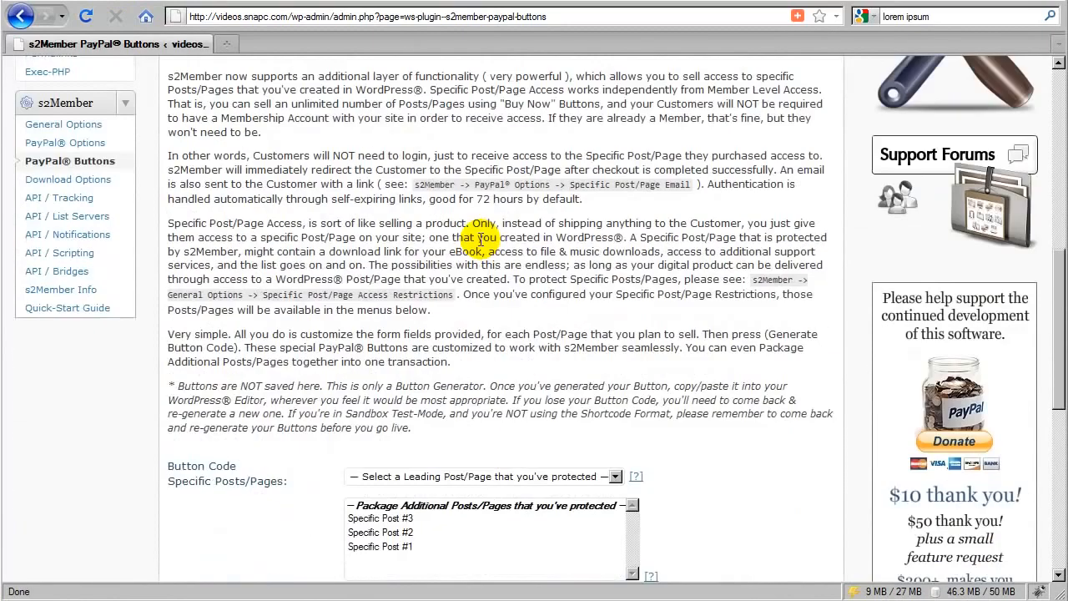
scroll(482, 236, down, 6)
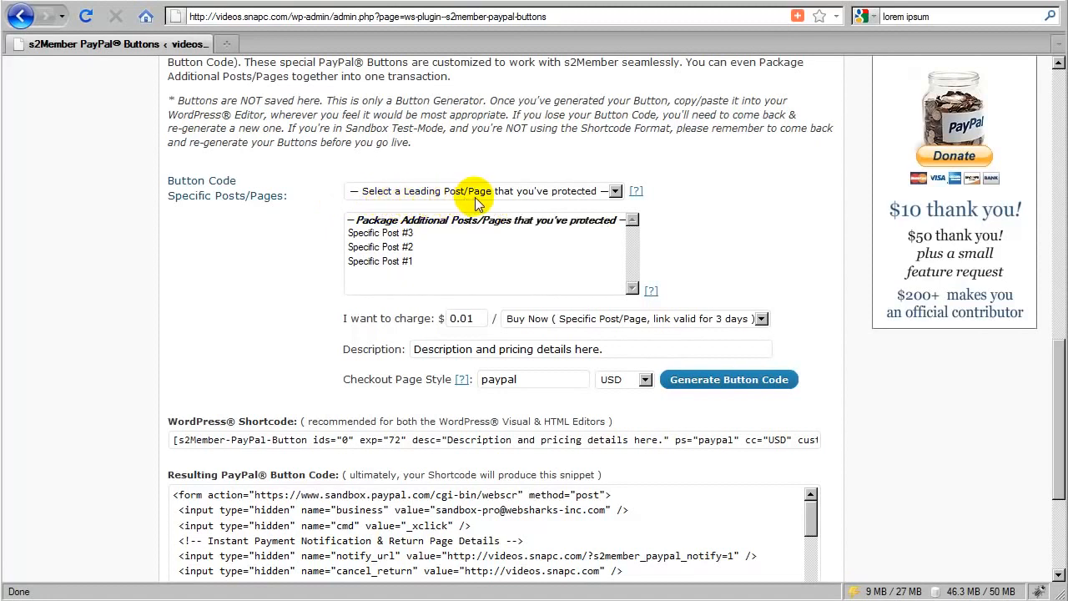
Step: Choose Specific Post #1 as the leading post and package Specific Posts #3 and #2 with it
click(417, 191)
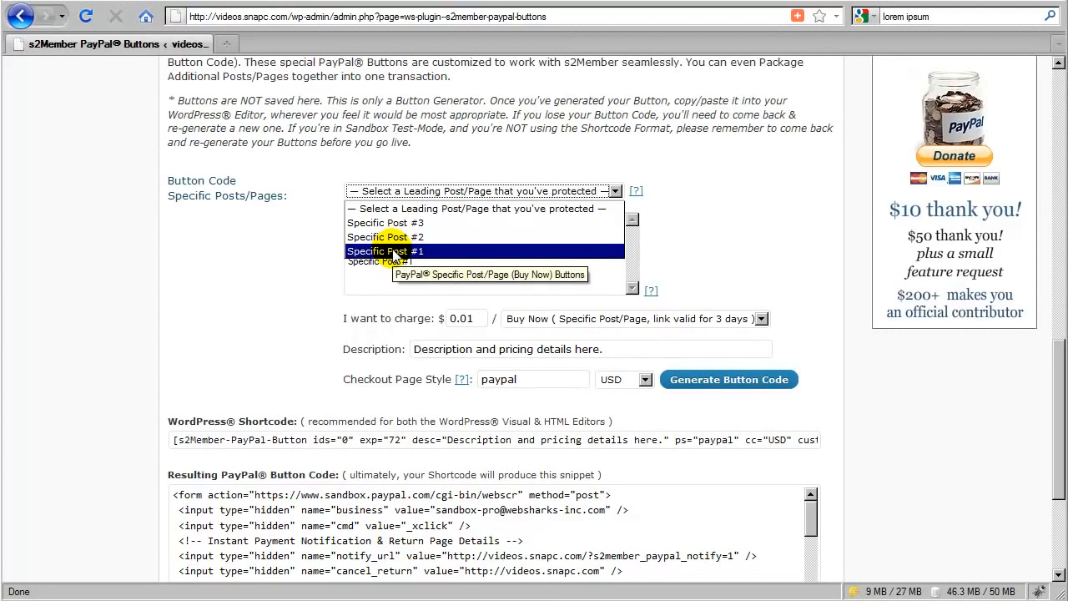
click(393, 252)
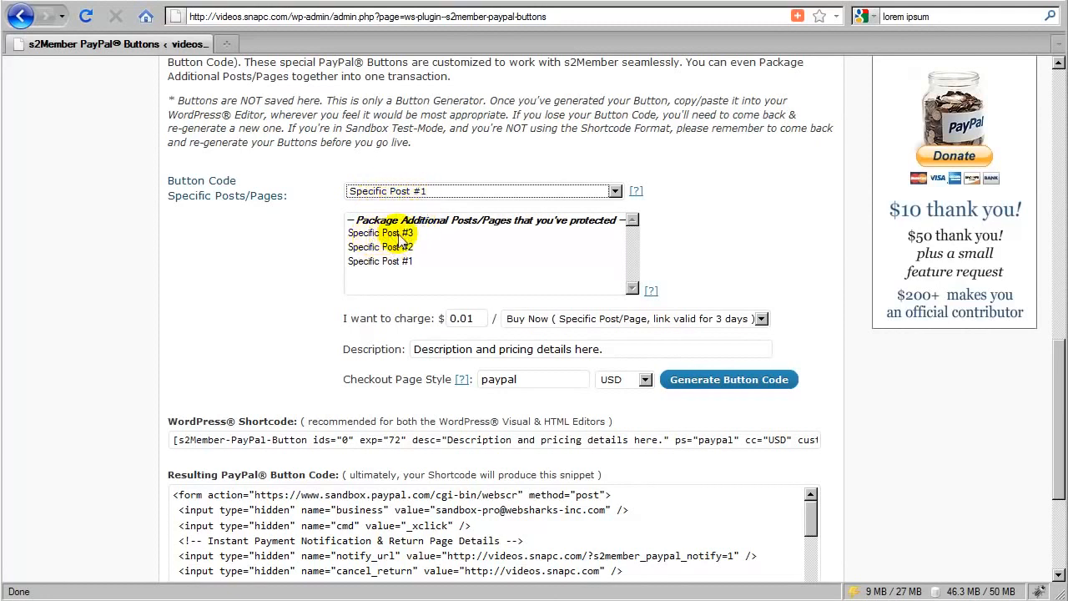
drag(399, 238, 390, 249)
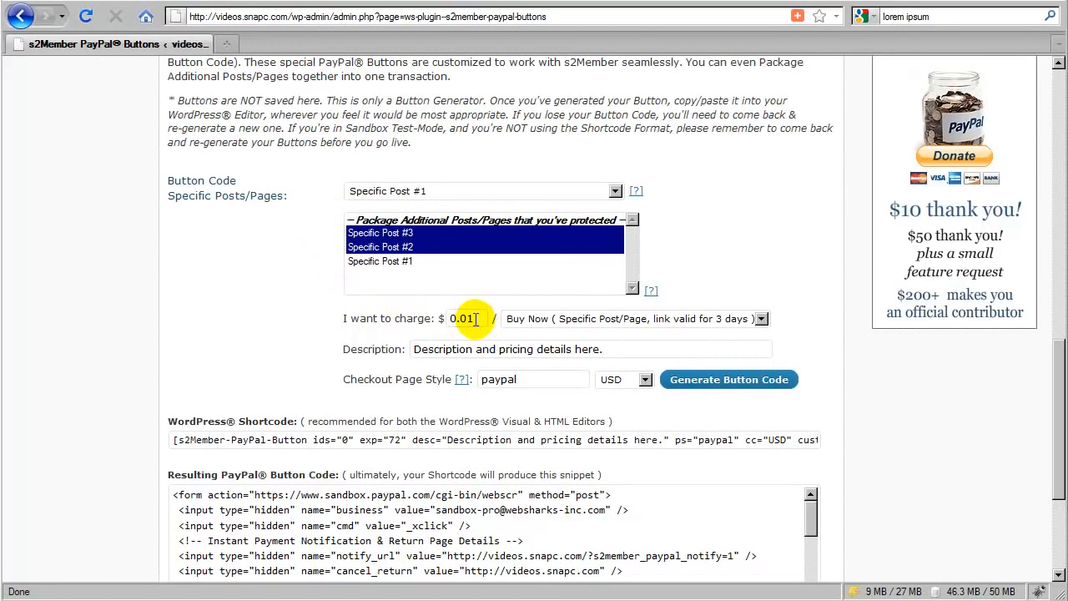
Step: Set the charge to 89.00 and the Buy Now link validity to 5 years
drag(474, 318, 445, 317)
text(89)
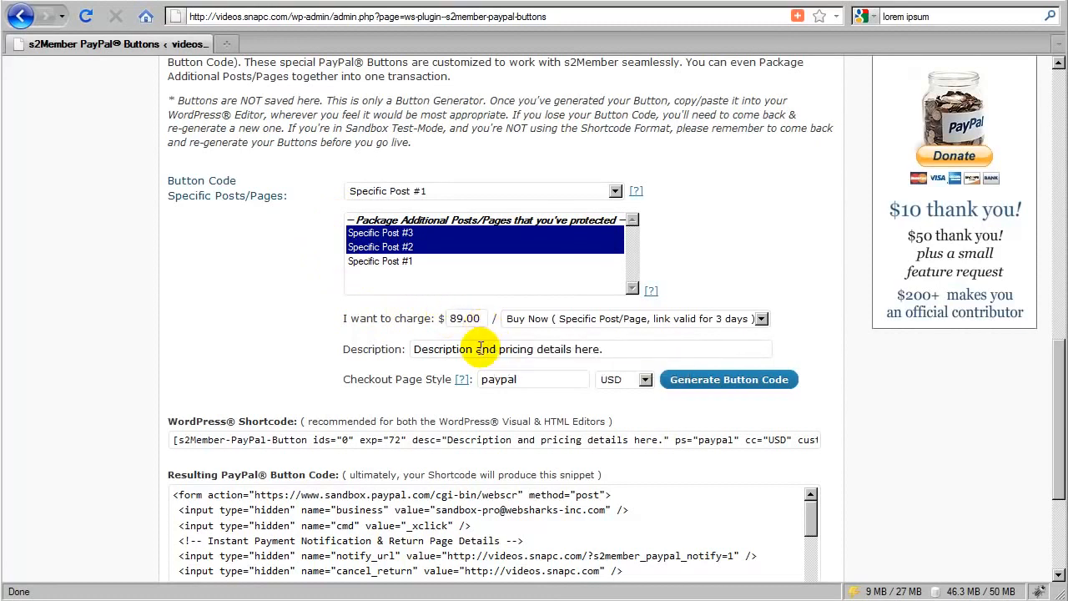
click(497, 332)
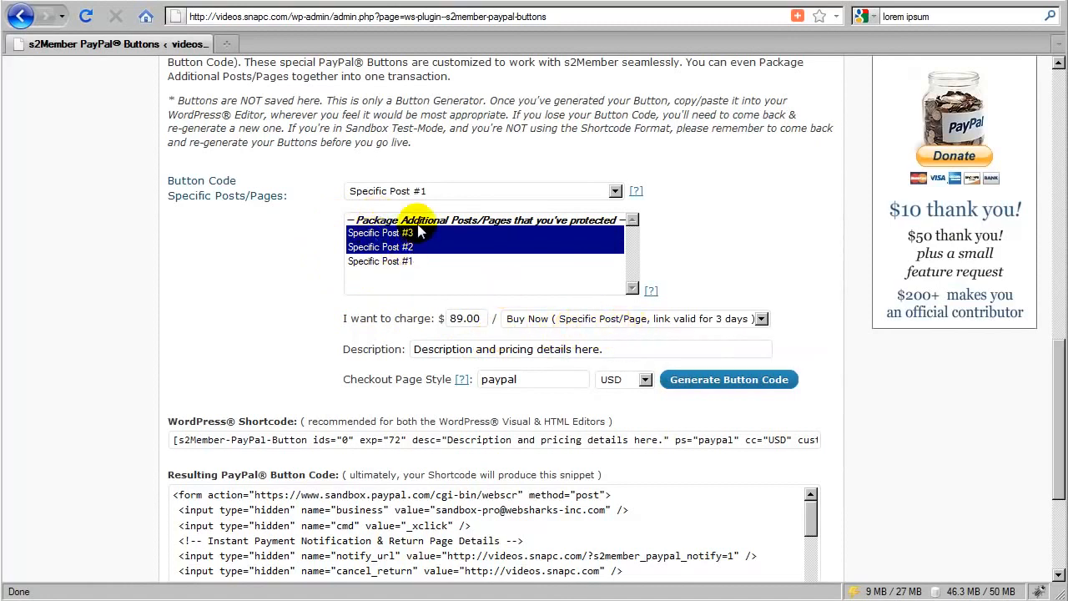
click(704, 322)
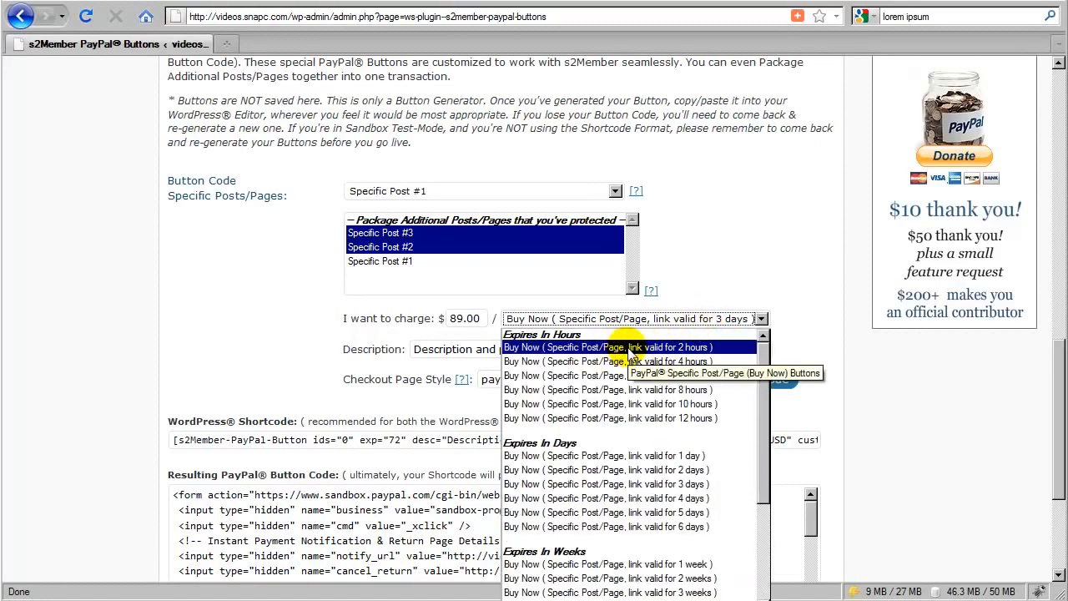
scroll(632, 377, down, 4)
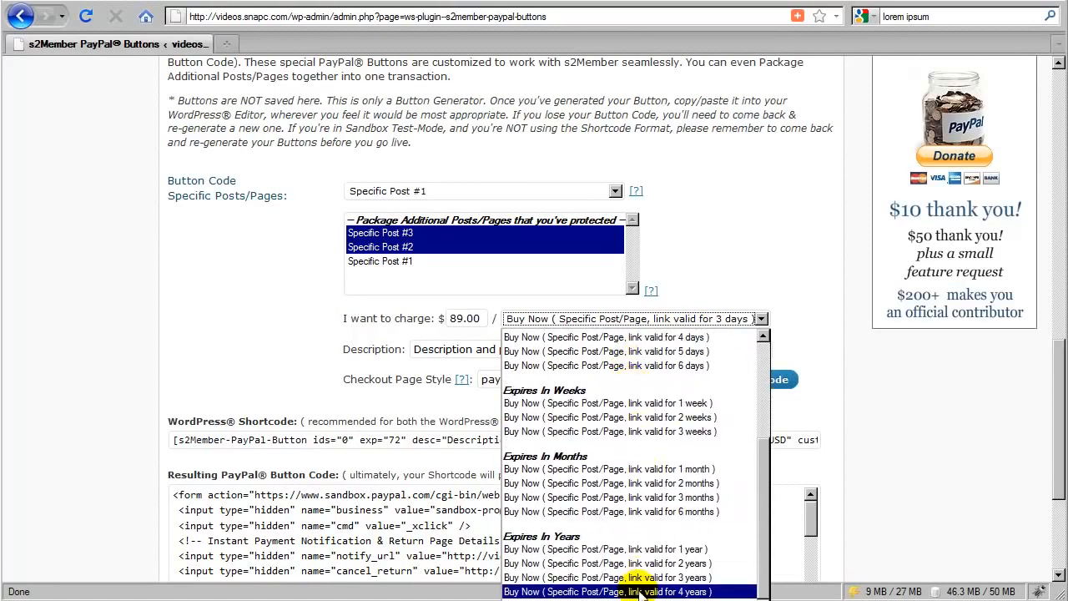
click(617, 597)
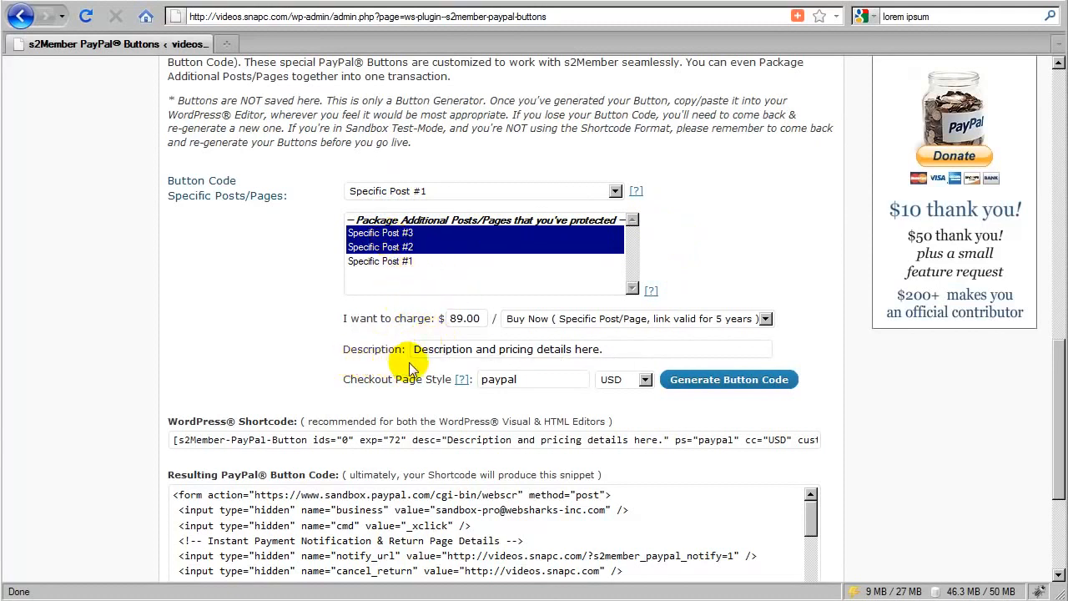
drag(617, 349, 415, 350)
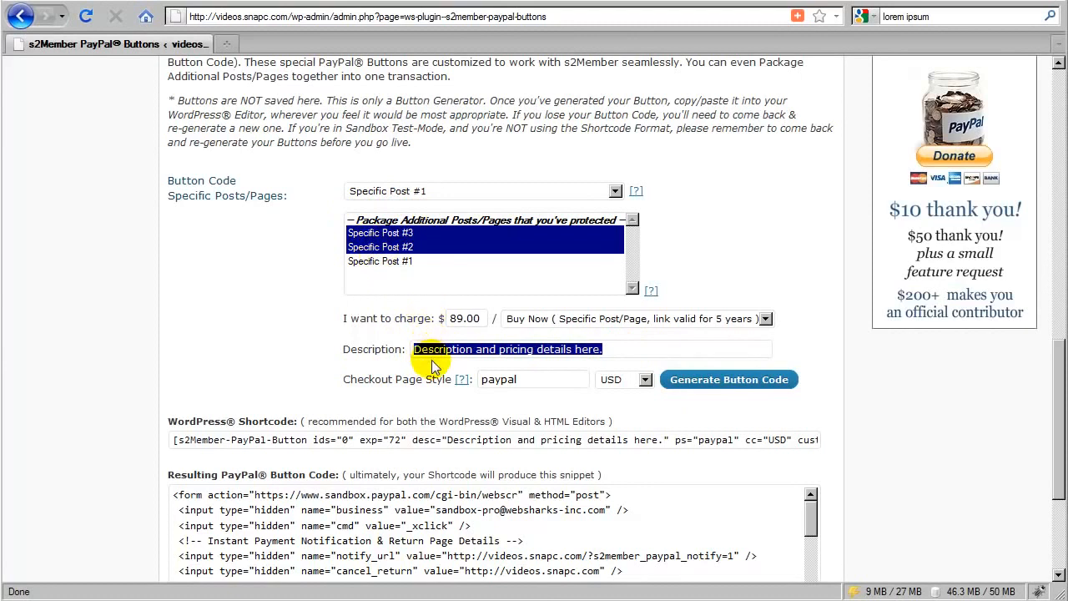
drag(615, 350, 415, 349)
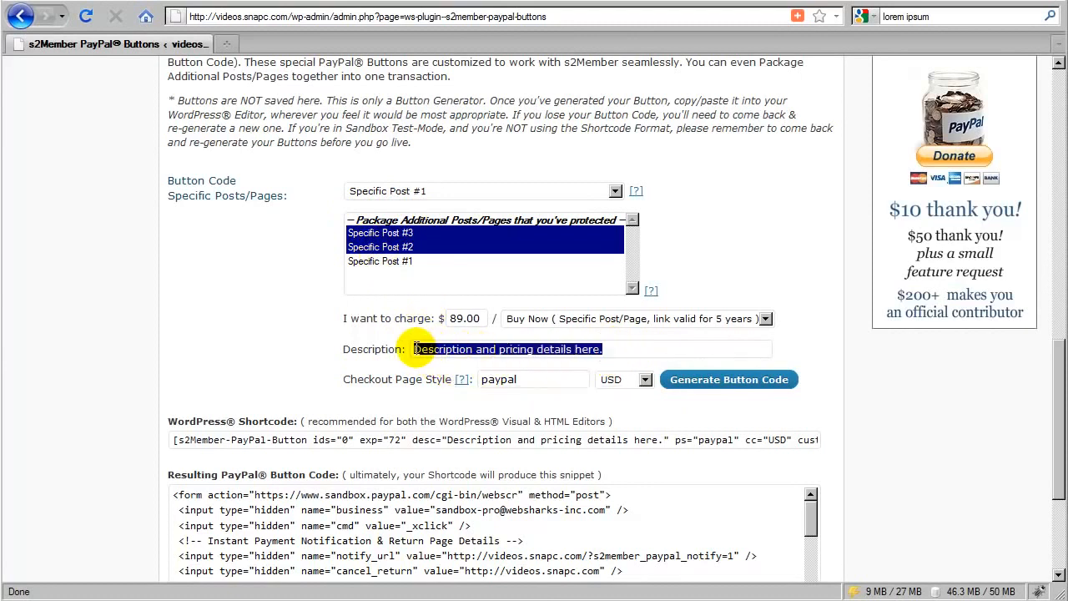
click(457, 359)
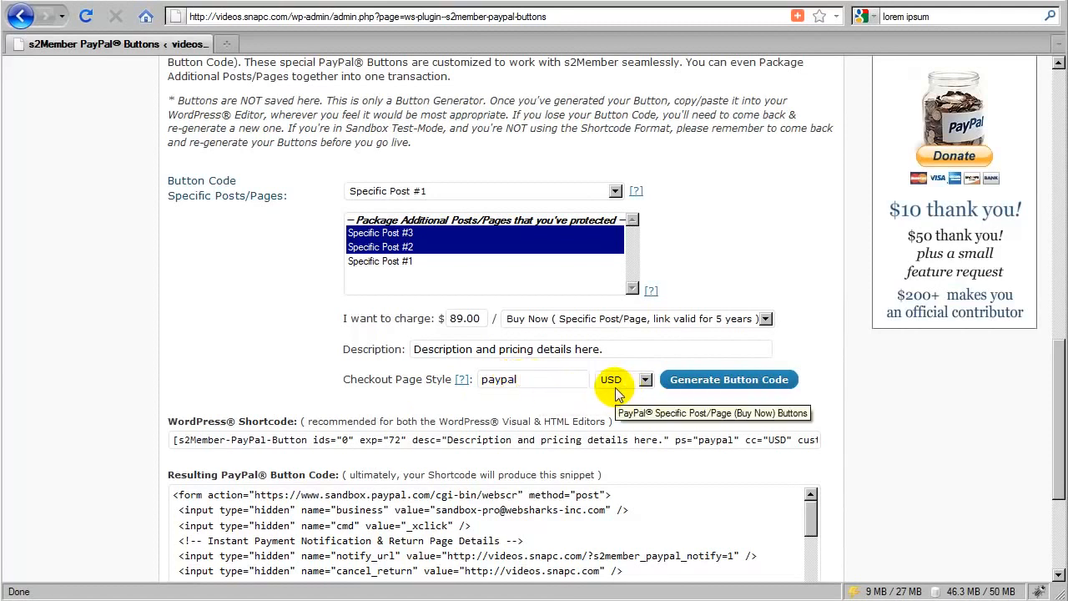
Step: Generate the button code and dismiss the confirmation alert
click(709, 388)
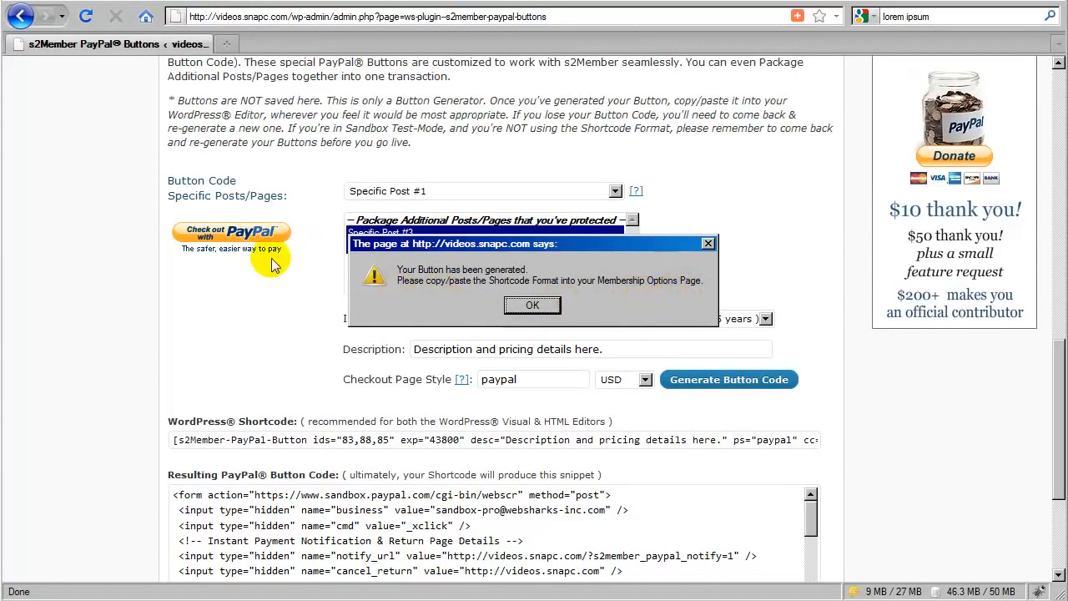
click(529, 305)
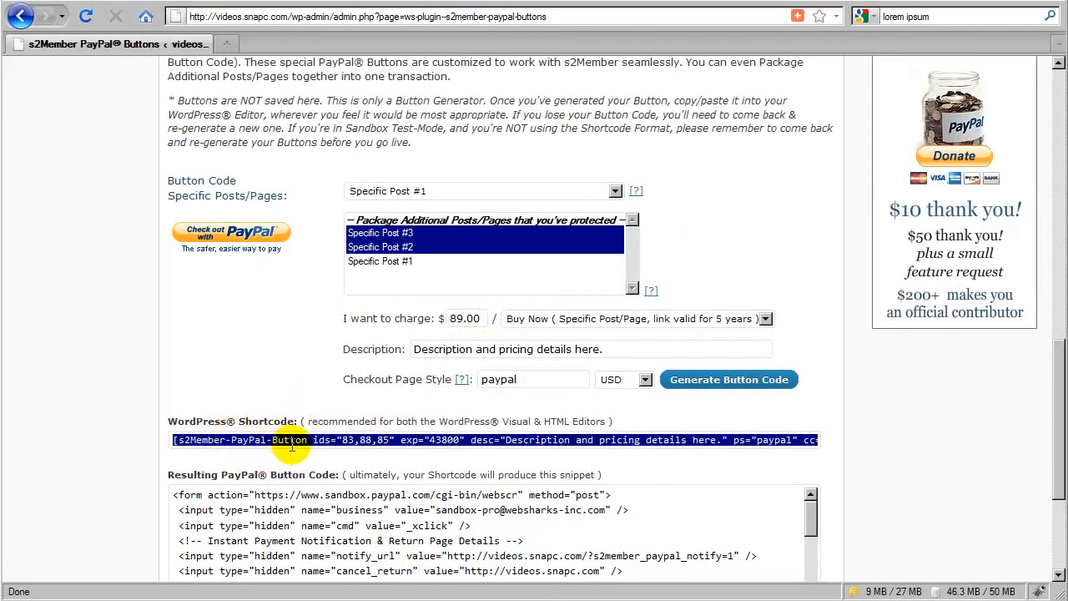
Step: Test the generated PayPal checkout button and inspect the purchase details on the PayPal page
click(244, 241)
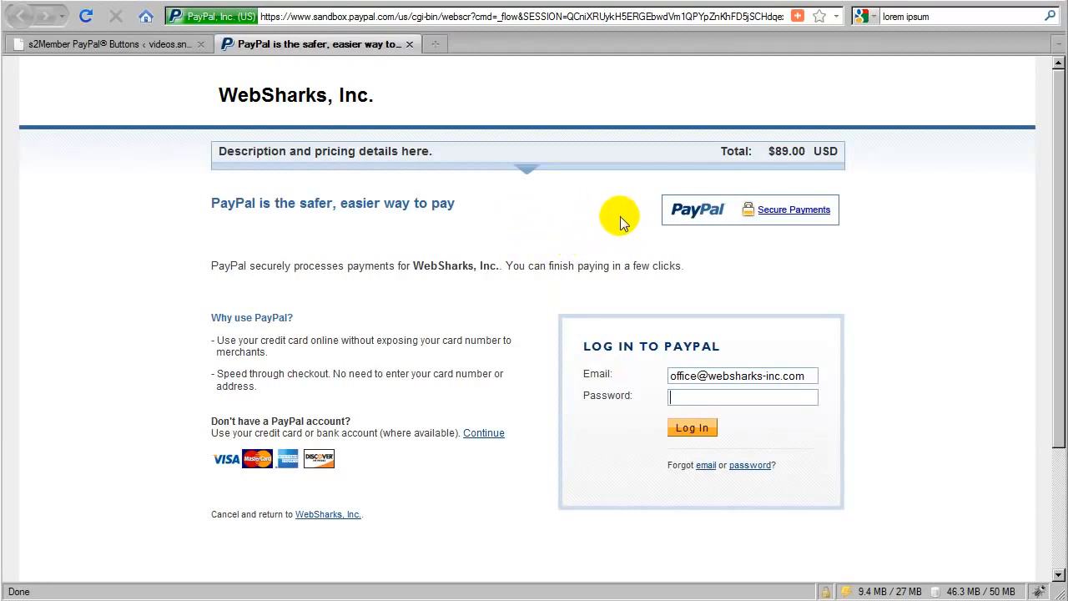
click(526, 171)
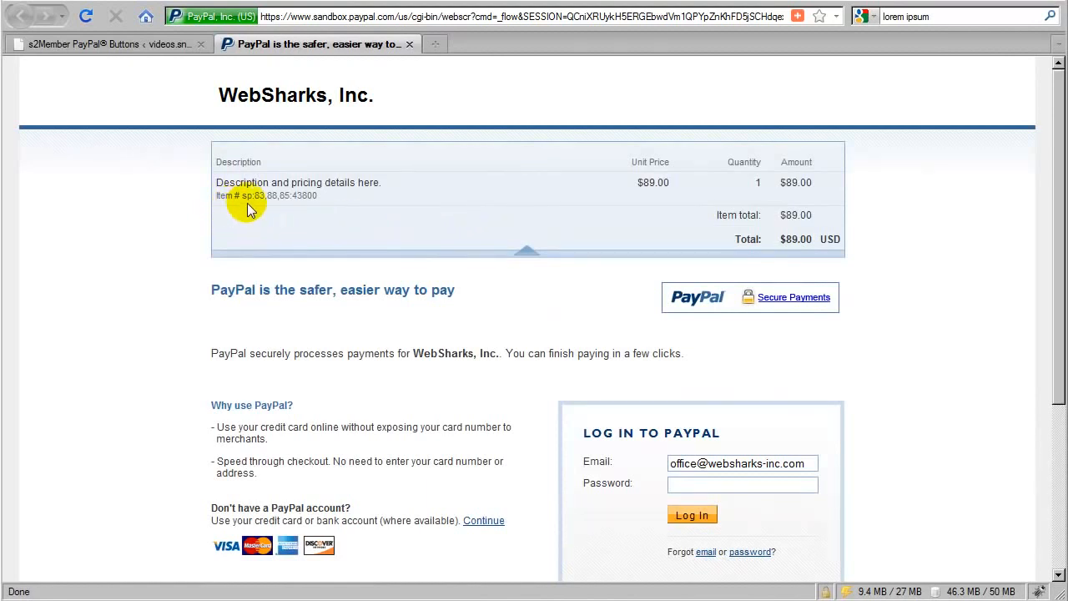
double_click(292, 195)
click(302, 209)
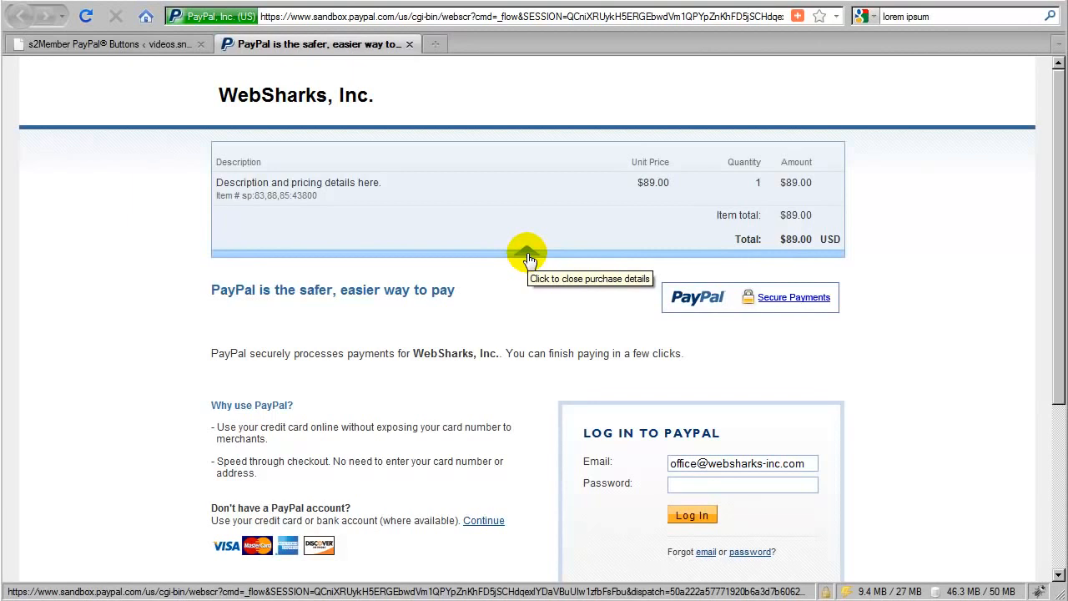
click(529, 258)
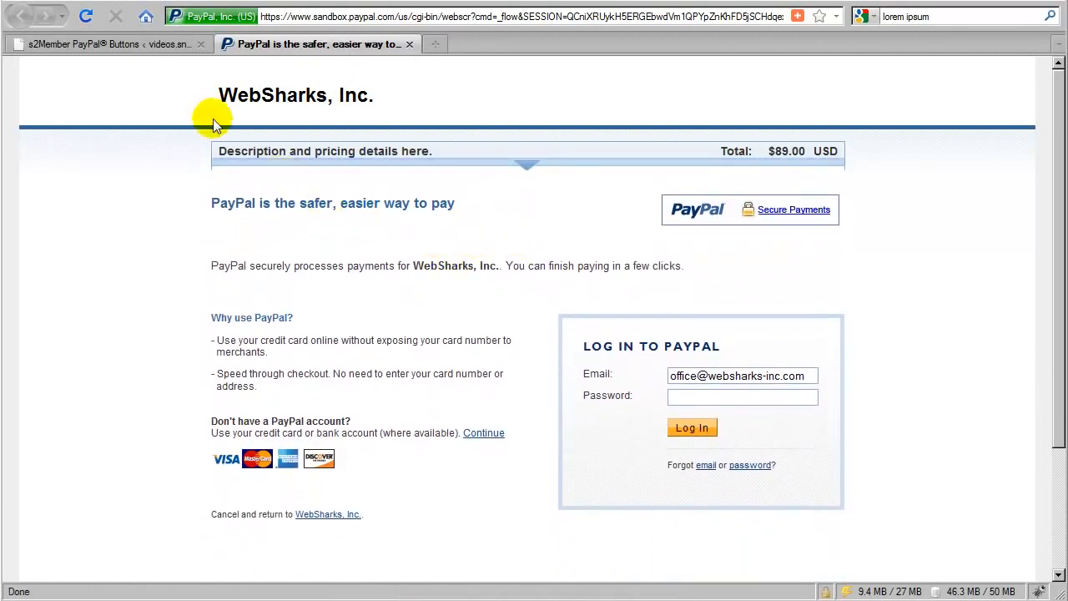
Step: Return to the buttons page and clear the selection of additional packaged posts
click(160, 50)
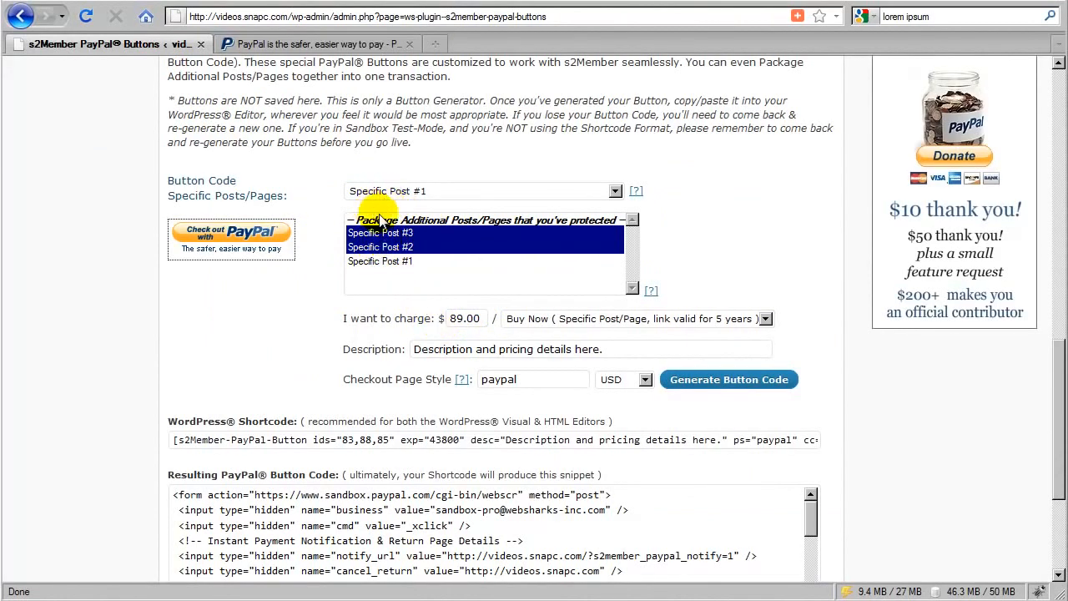
click(380, 262)
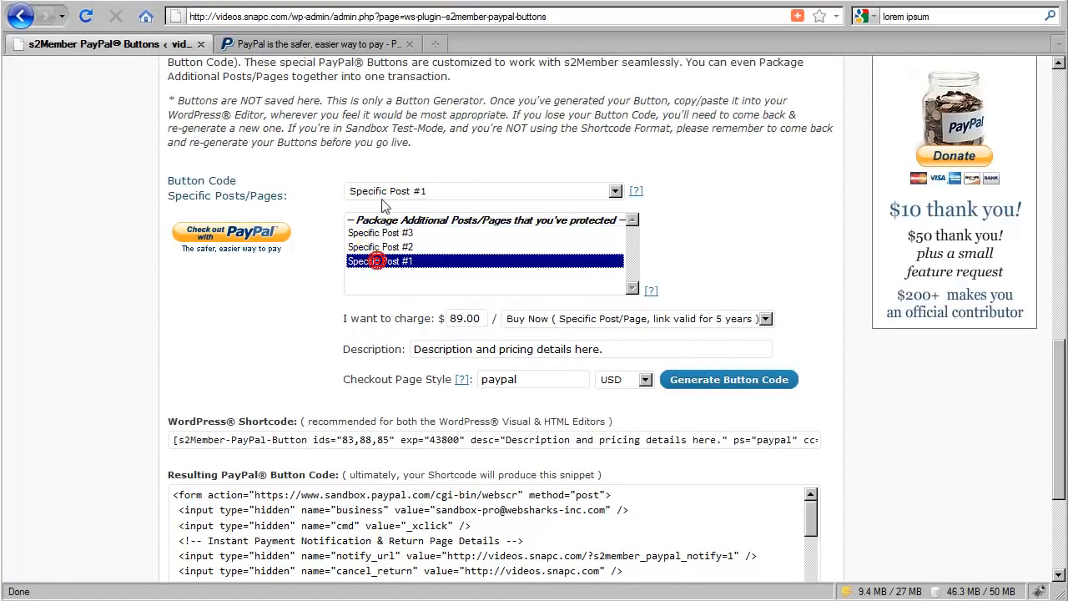
ctrl+click(385, 247)
ctrl+click(385, 247)
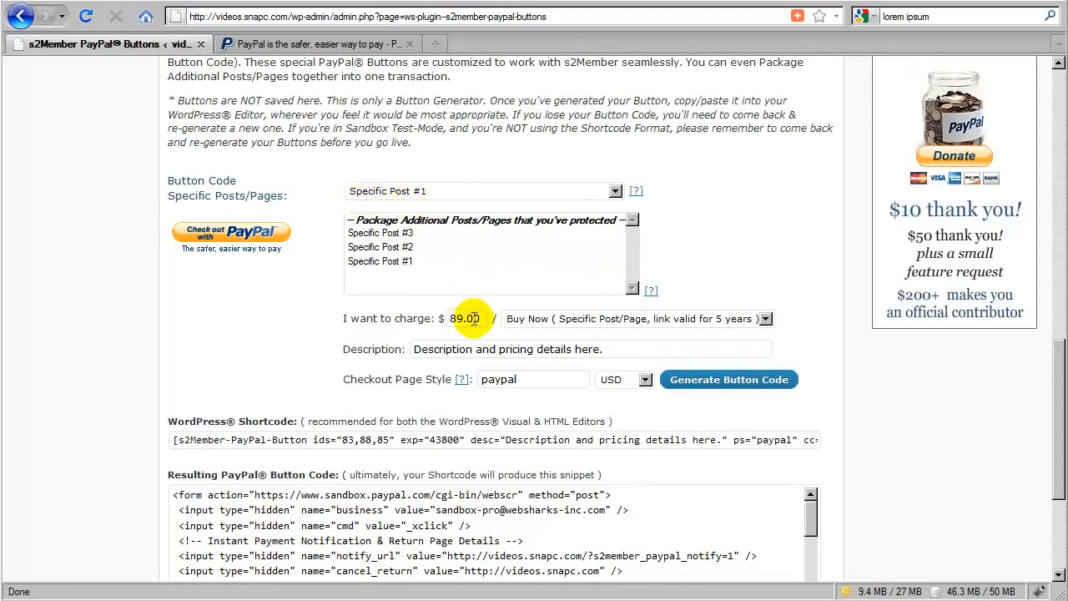
Step: Set the charge to 19.95 and regenerate the button code, dismissing the alert
drag(484, 318, 446, 317)
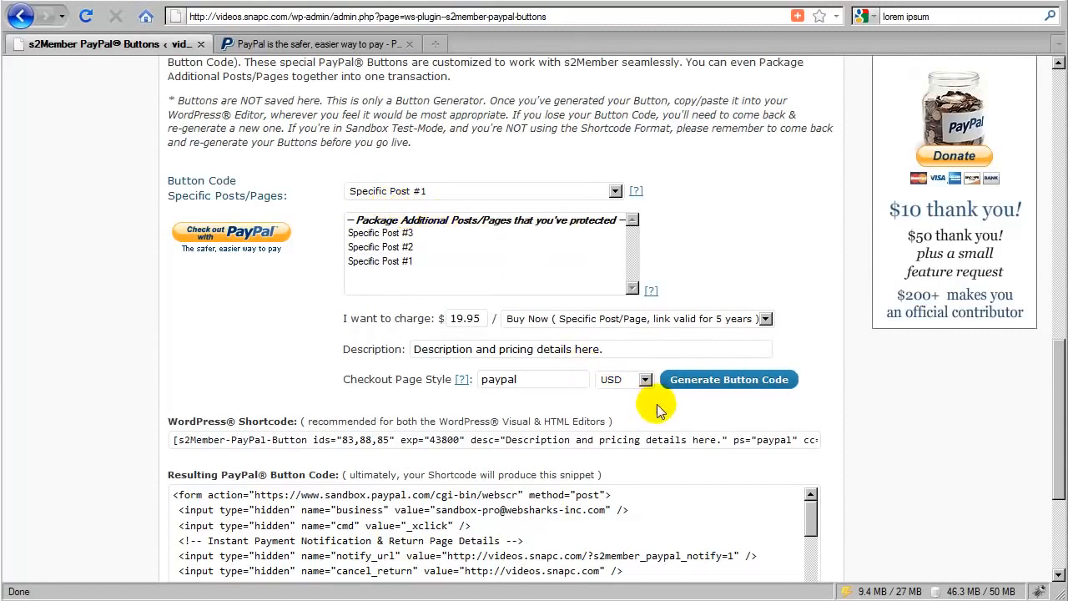
click(740, 383)
click(542, 305)
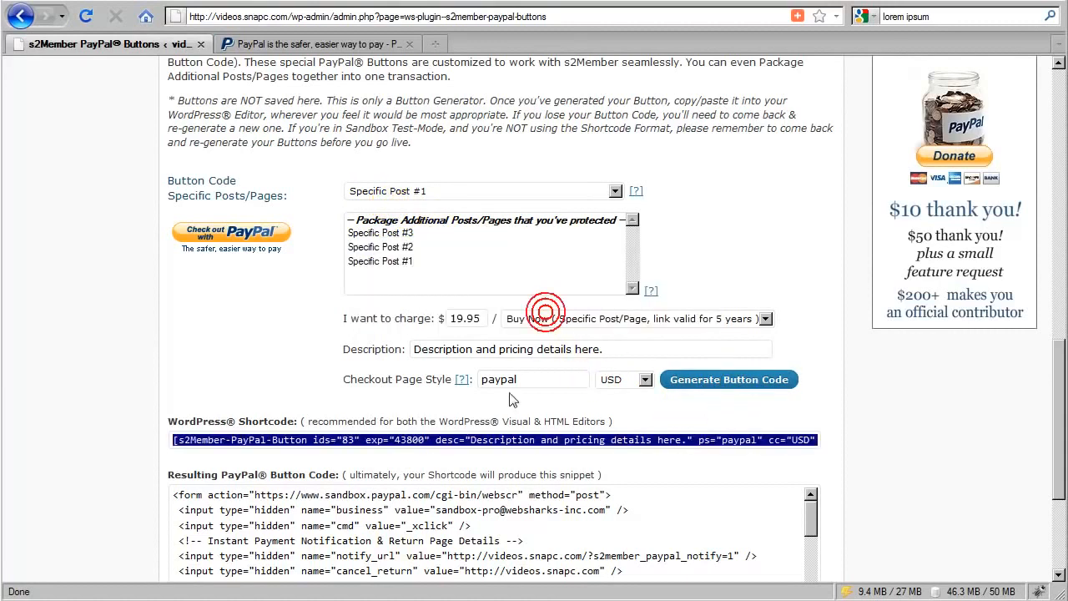
Step: Copy the generated WordPress shortcode and paste it into the editor of a new page
right_click(270, 442)
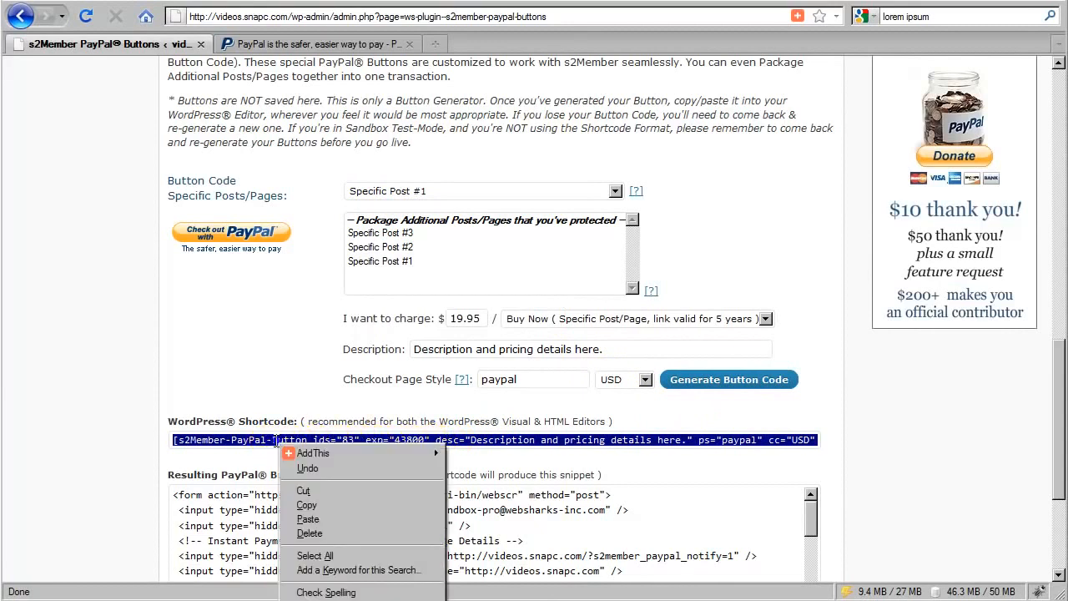
click(307, 503)
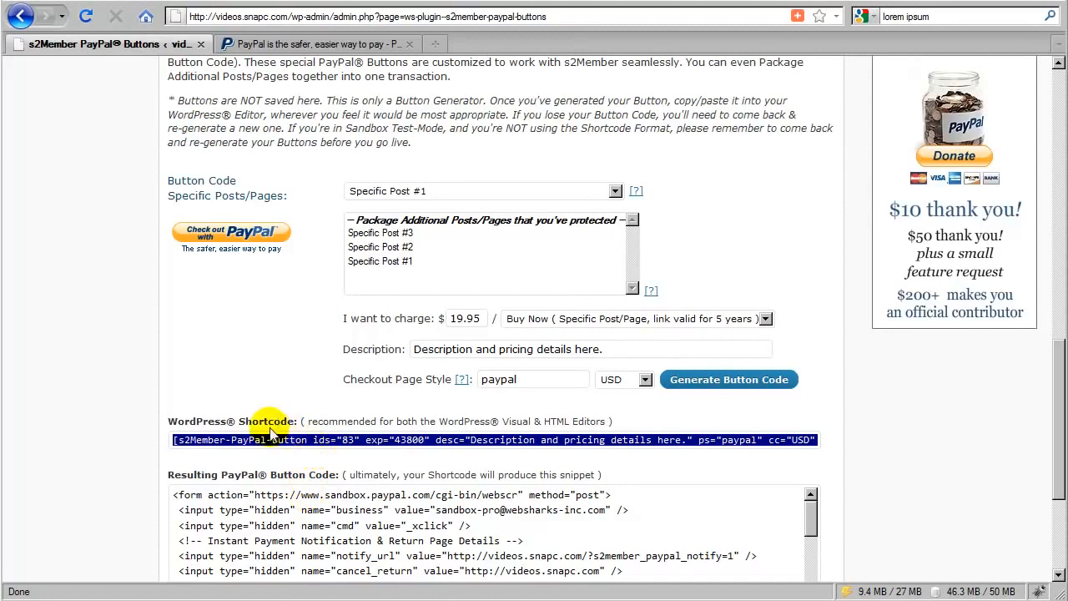
scroll(262, 428, up, 10)
scroll(263, 428, up, 3)
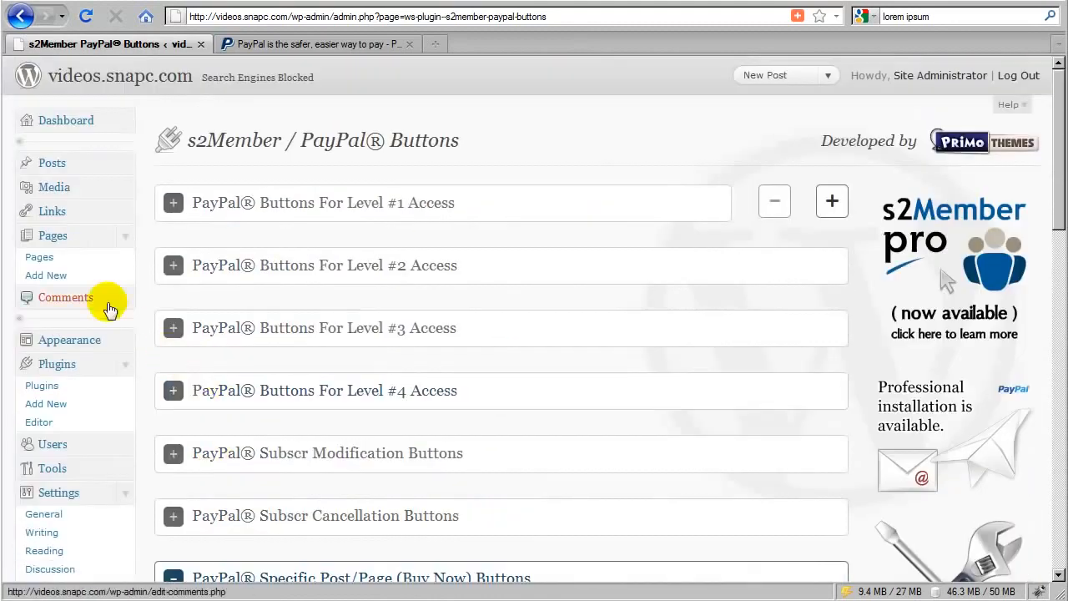
click(47, 277)
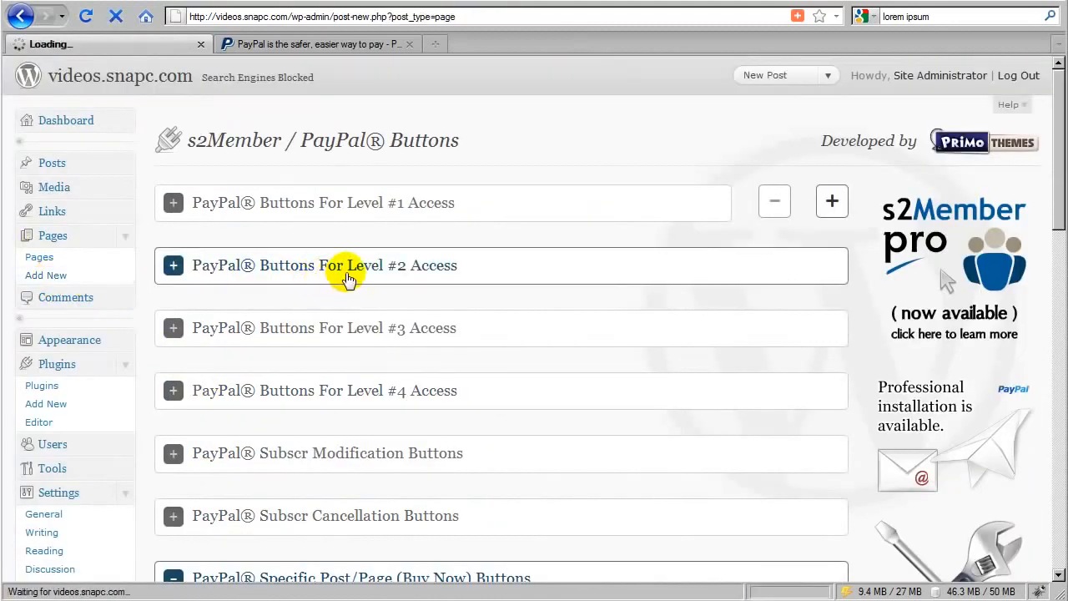
right_click(278, 313)
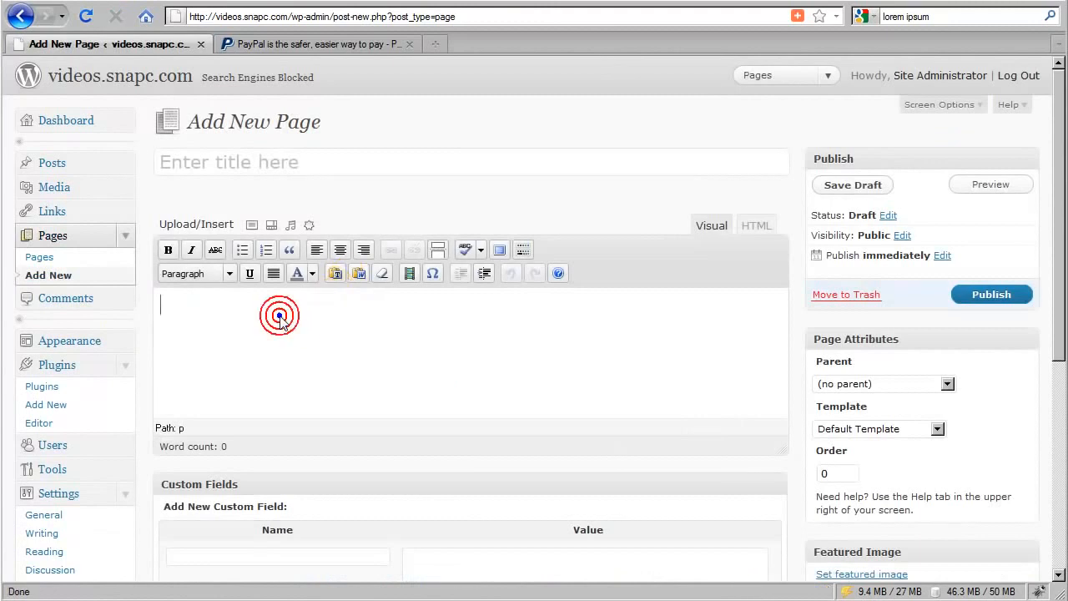
click(312, 394)
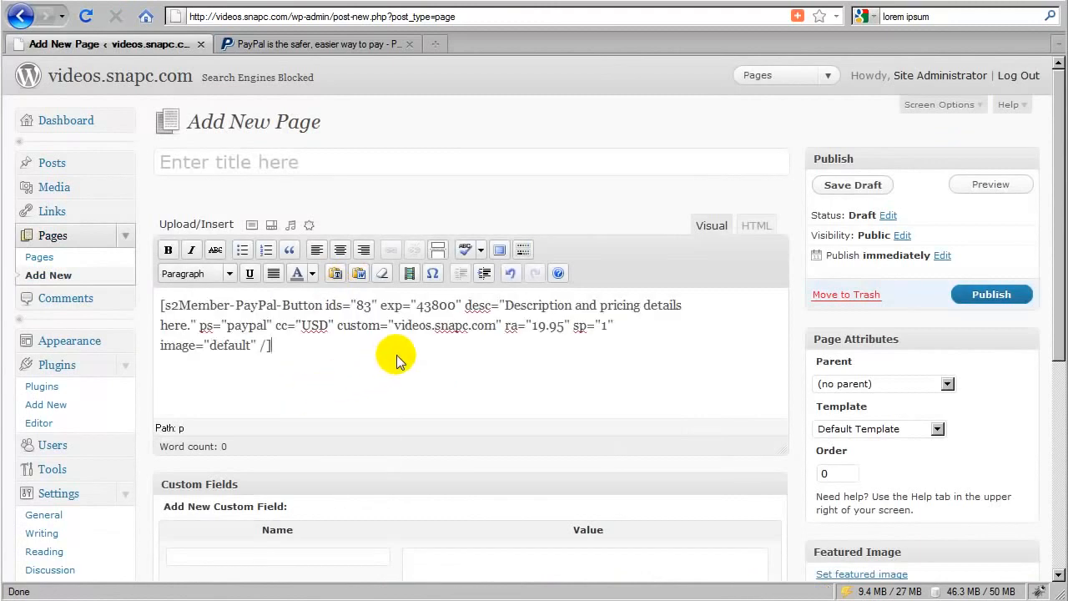